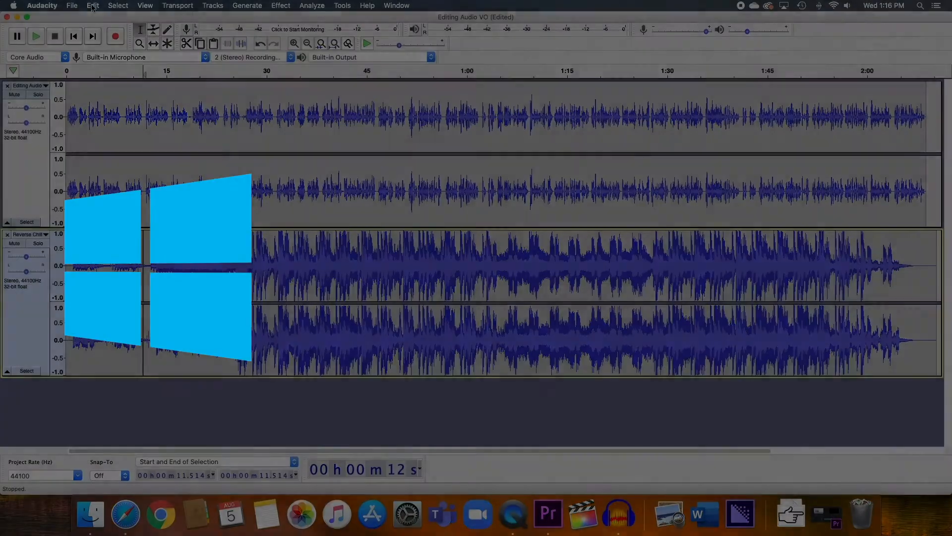
# Close the open menu without splitting and bring the Final Cut Pro project to the front.
pyautogui.moveTo(138, 113)
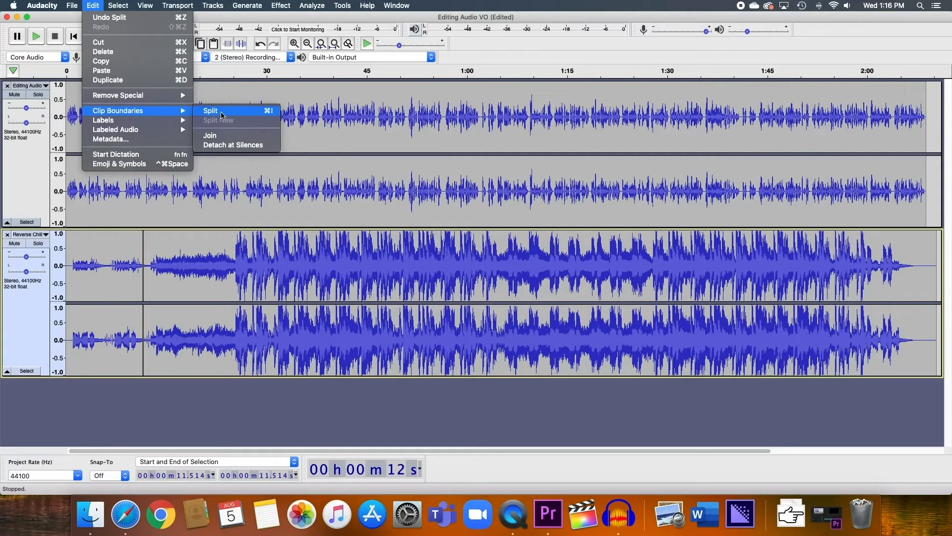
pyautogui.click(165, 328)
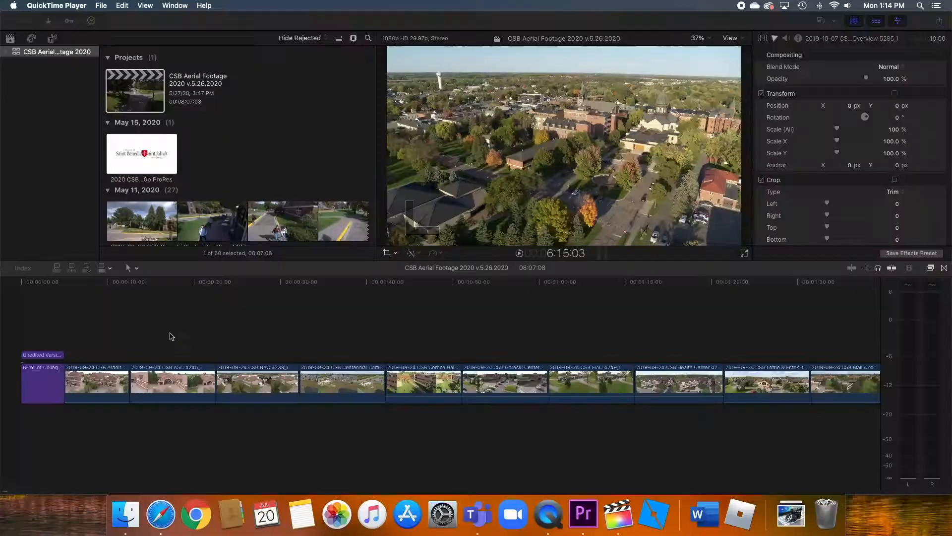
pyautogui.click(170, 336)
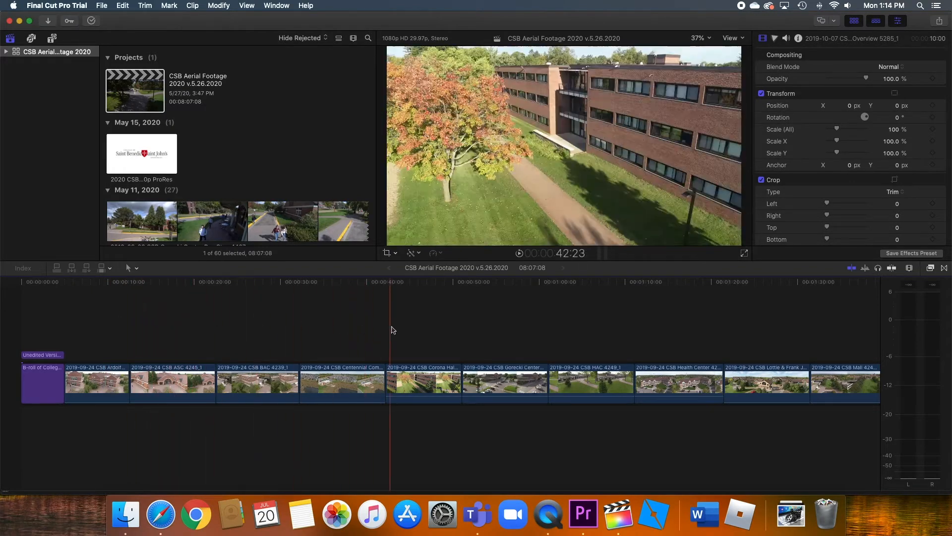
pyautogui.hscroll(2, 397, 330)
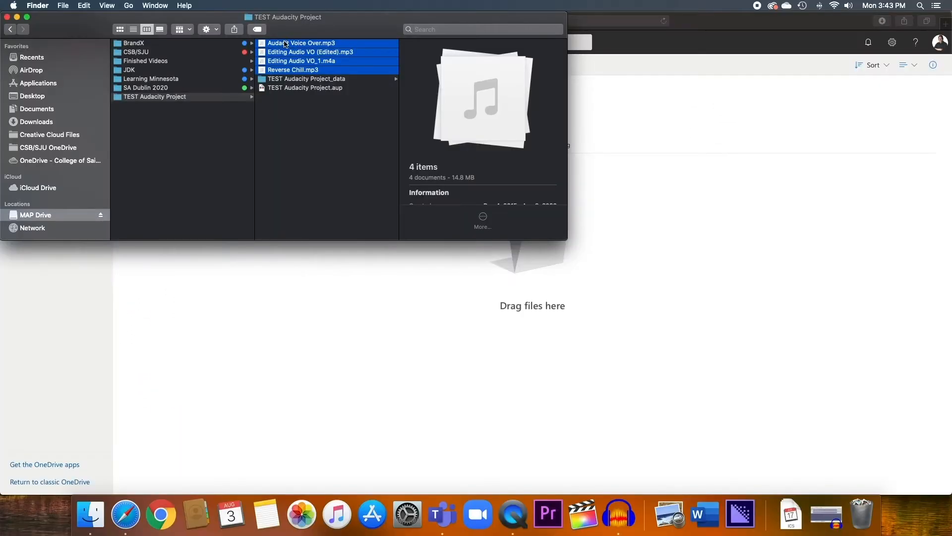
# Drop the four audio files into OneDrive's Audacity folder and show the upload progress.
pyautogui.moveTo(286, 43); pyautogui.dragTo(650, 269)
pyautogui.click(649, 270)
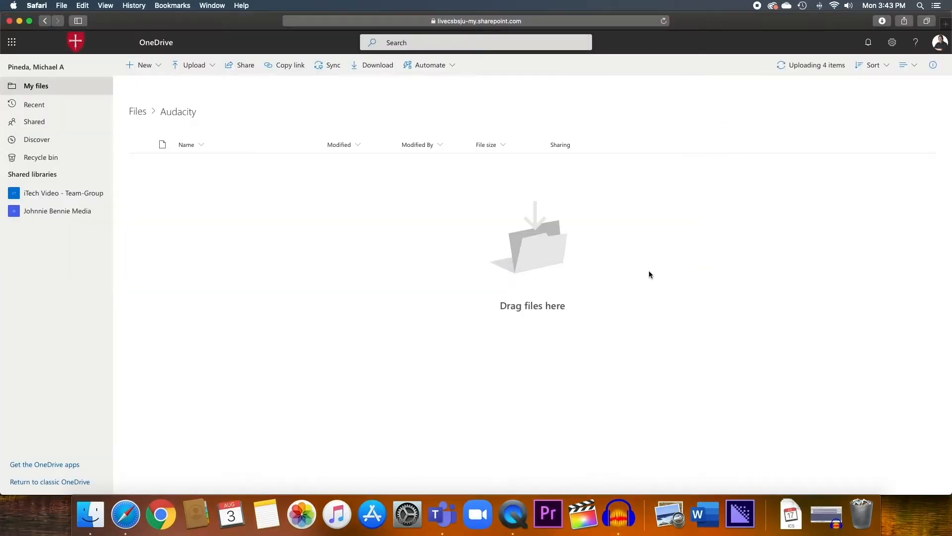
pyautogui.click(811, 65)
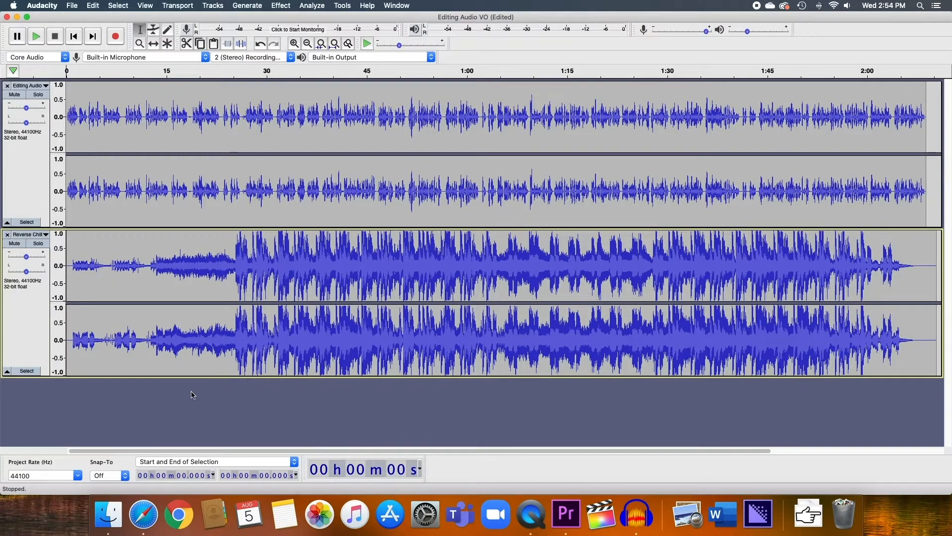
# Switch applications with Cmd+Tab to bring the Finder window forward.
pyautogui.press('super+Tab')
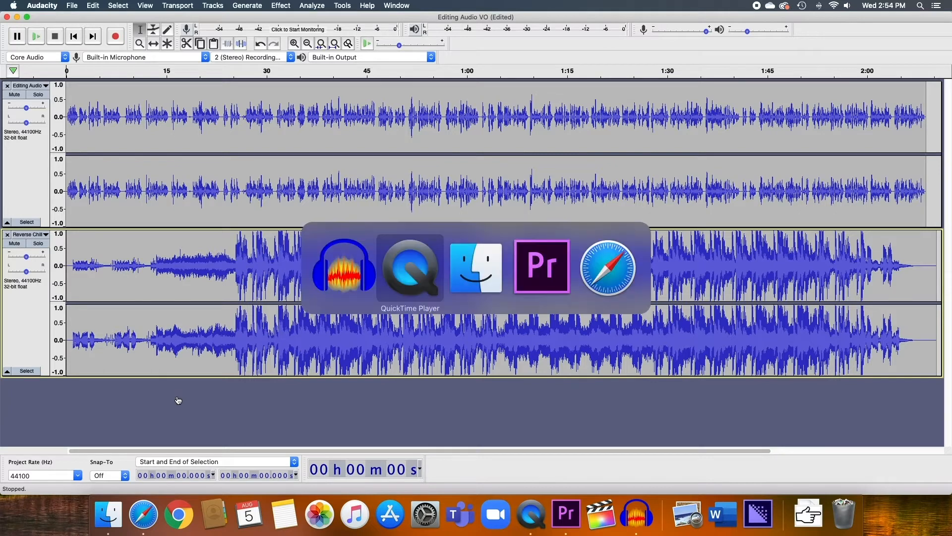
pyautogui.press('super+Tab')
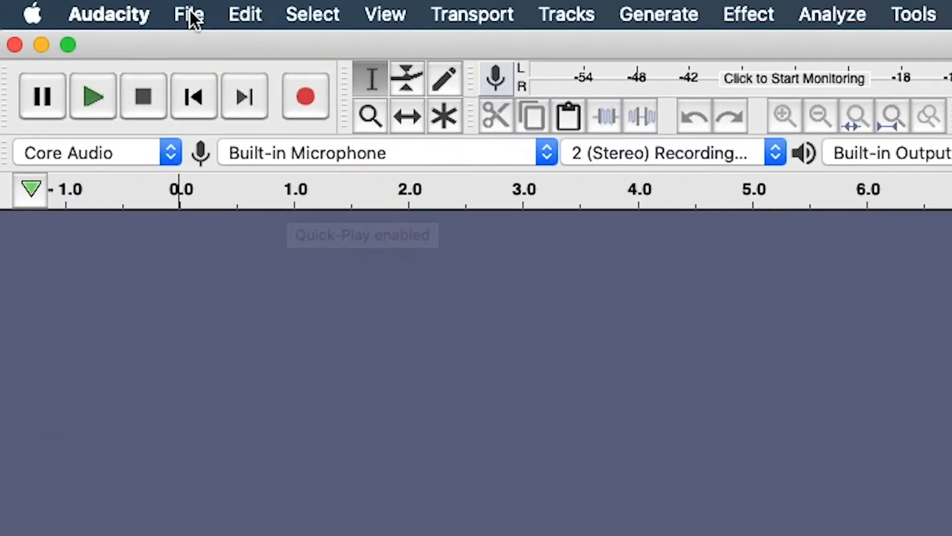
# Choose Save Project As and dismiss the project-file warning with 'Don't show this warning again' on.
pyautogui.click(190, 14)
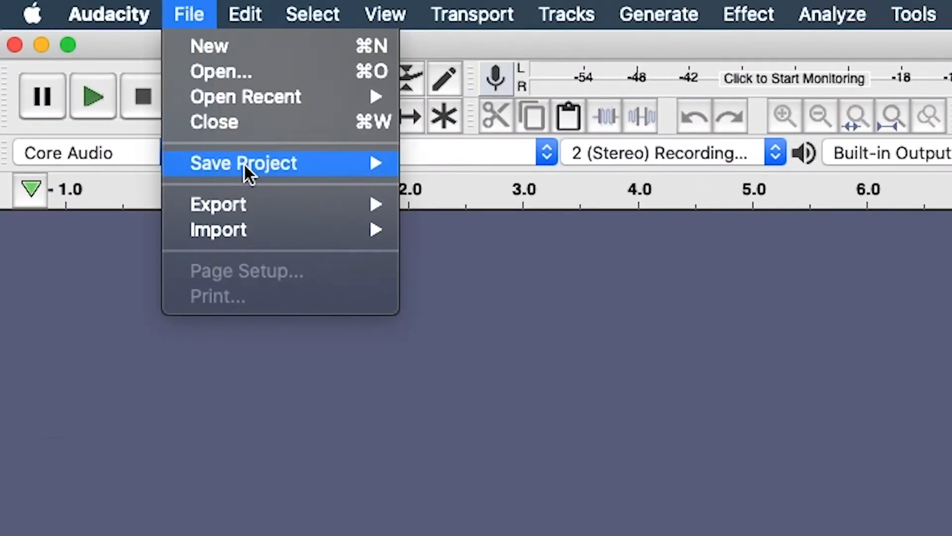
pyautogui.moveTo(243, 163)
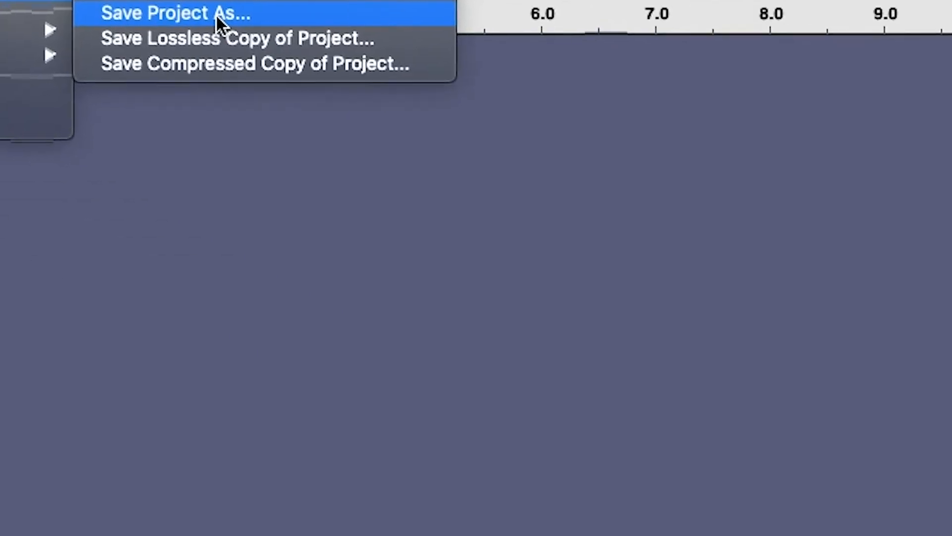
pyautogui.click(542, 196)
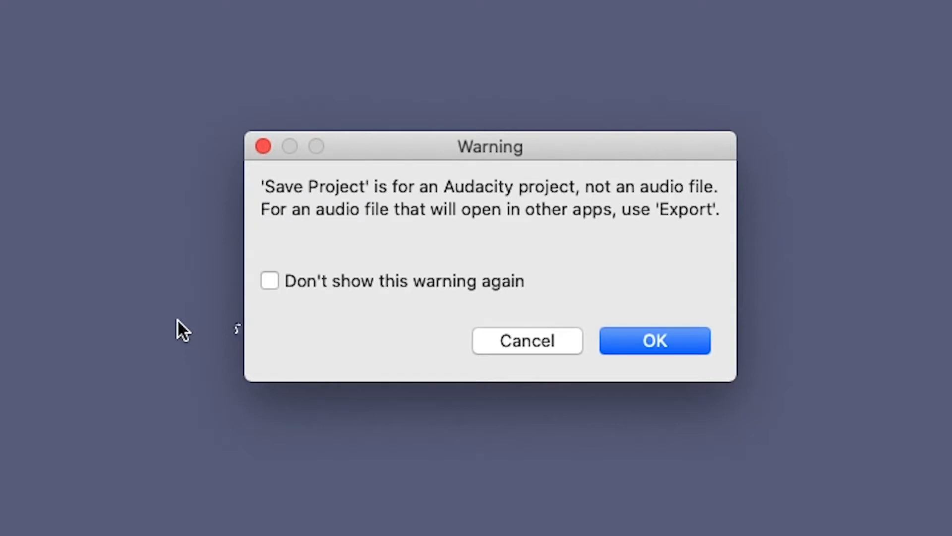
pyautogui.click(675, 337)
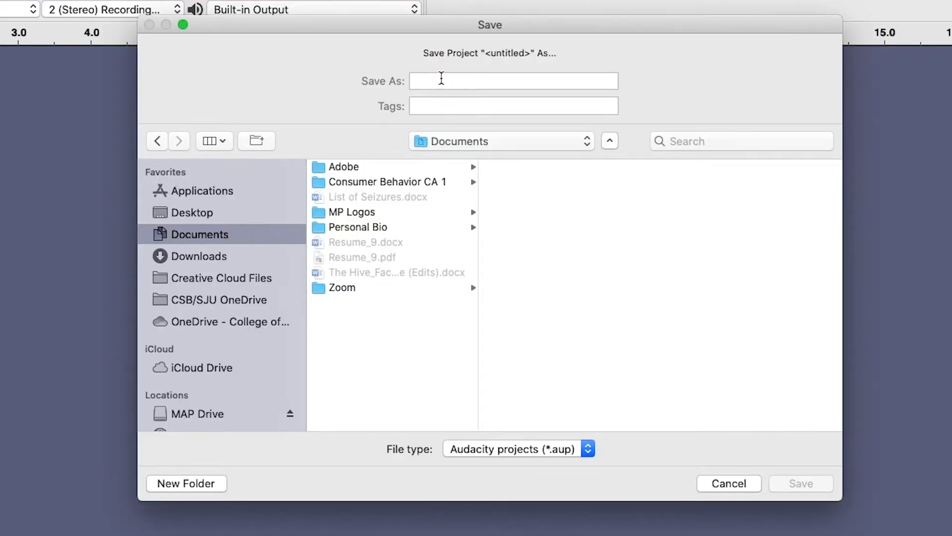
# Save the project as 'TEST Audacity Project' on MAP Drive with type Audacity projects (*.aup).
pyautogui.click(442, 80)
pyautogui.write('TEST Aud')
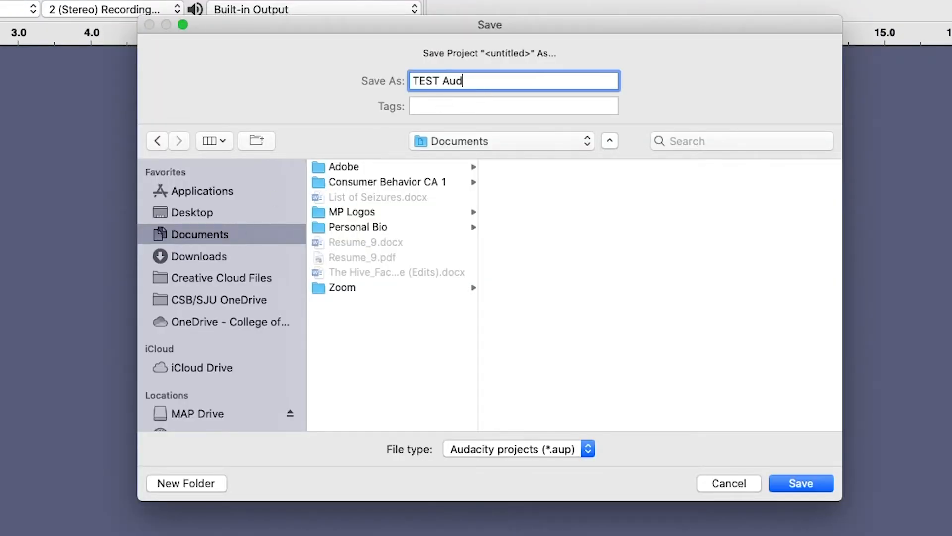
pyautogui.write('acity Project')
pyautogui.click(199, 413)
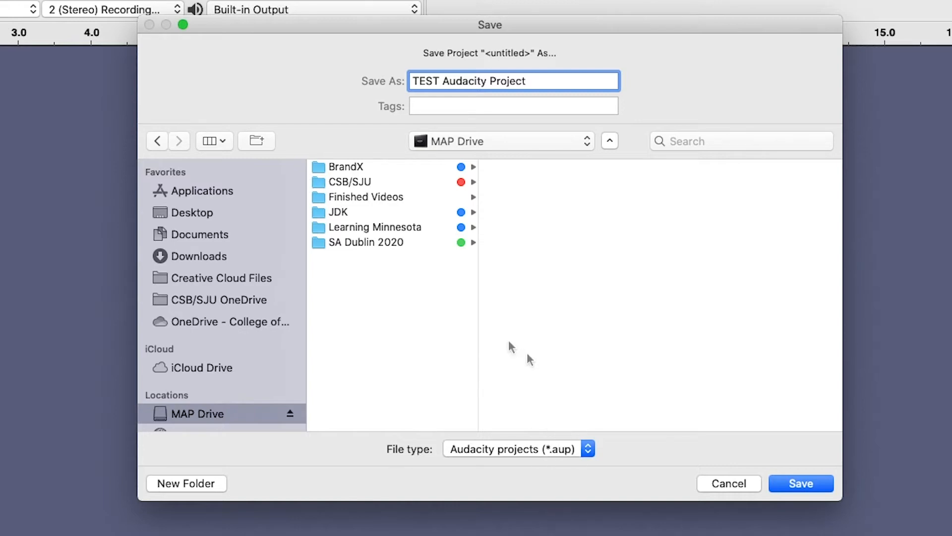
pyautogui.click(588, 448)
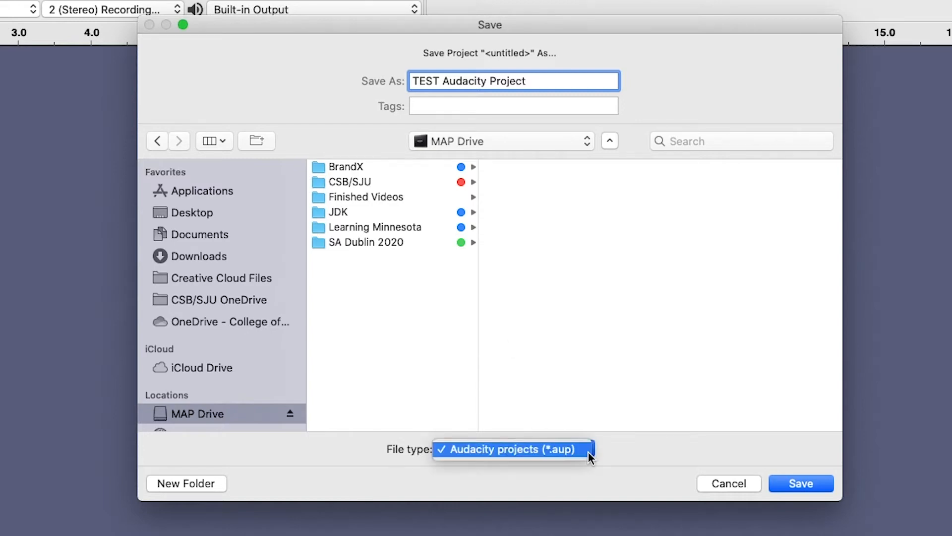
pyautogui.click(522, 450)
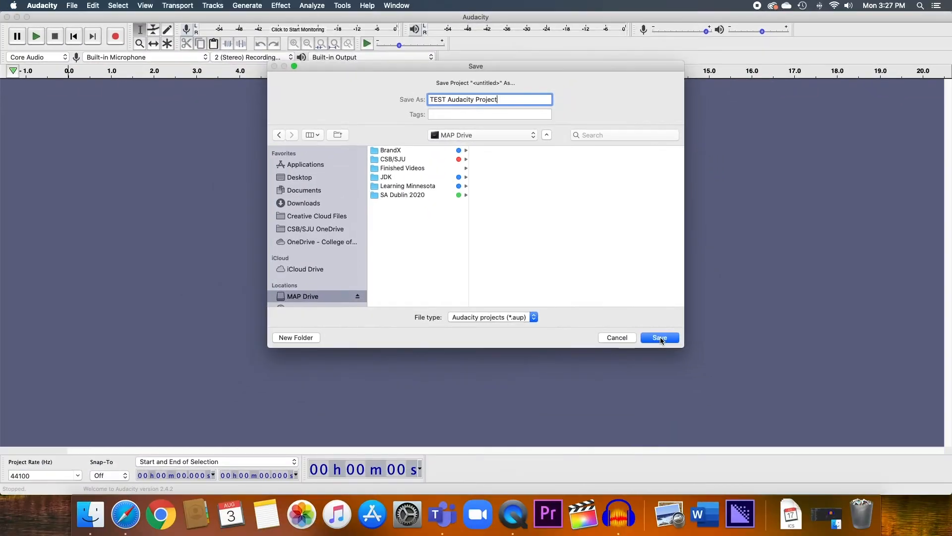
pyautogui.click(659, 338)
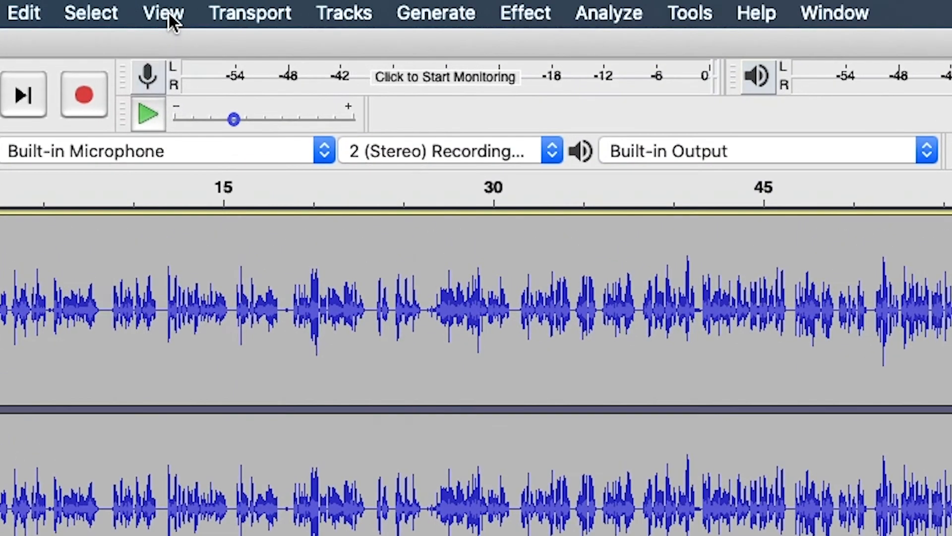
pyautogui.click(145, 6)
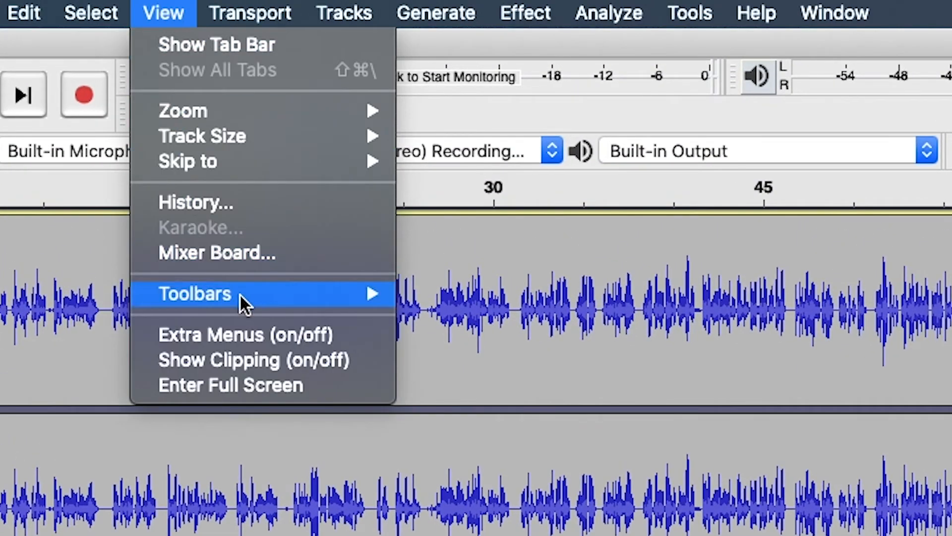
pyautogui.moveTo(245, 296)
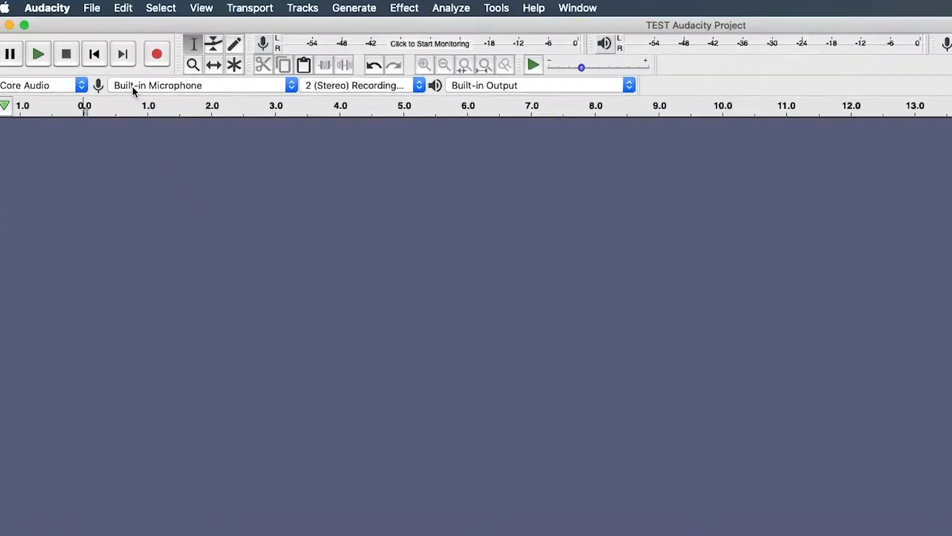
# Import Editing Audio VO (Edited).mp3, Editing Audio VO_1.m4a and Reverse Chill.mp3 from the Desktop.
pyautogui.click(93, 7)
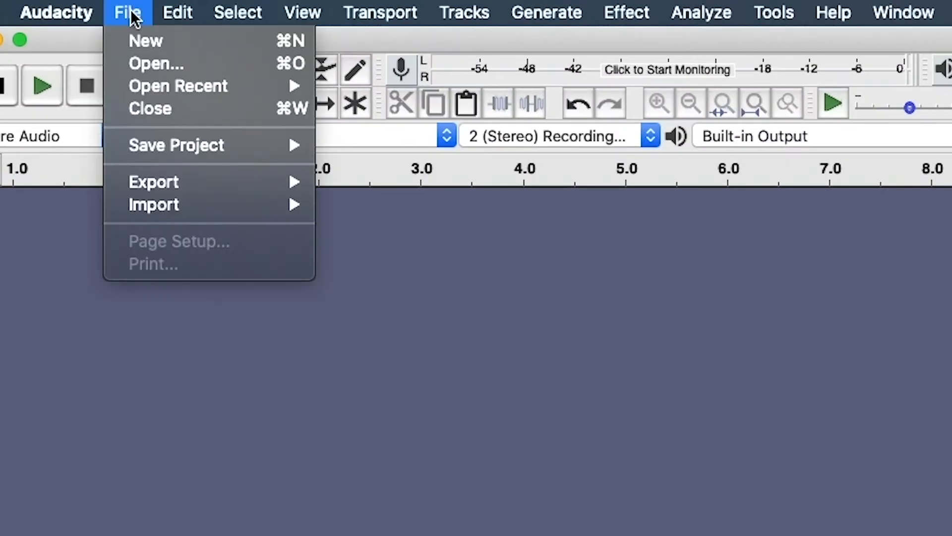
pyautogui.moveTo(192, 202)
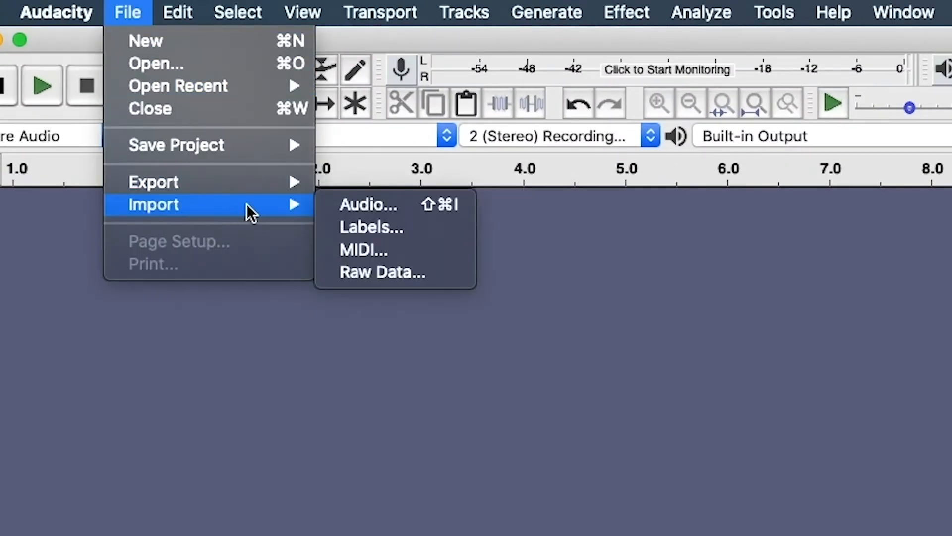
pyautogui.click(374, 207)
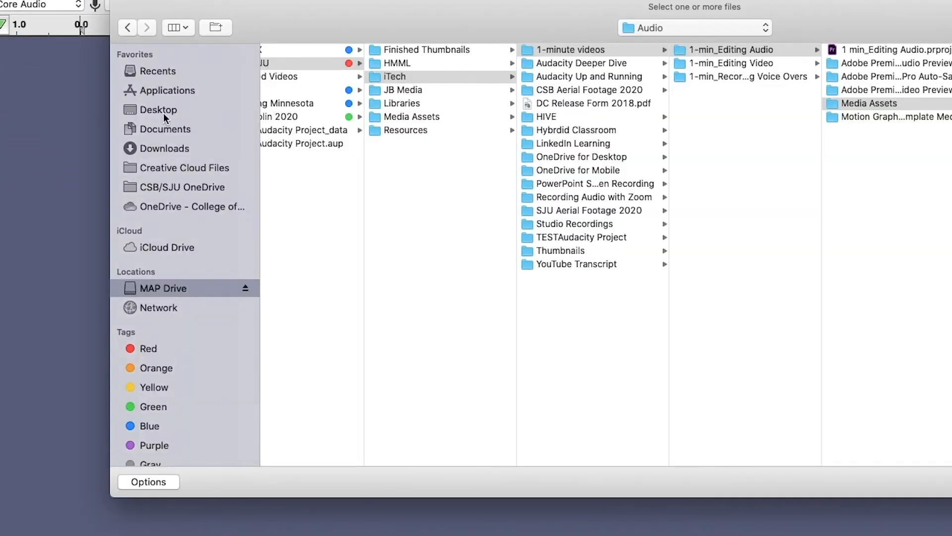
pyautogui.click(159, 103)
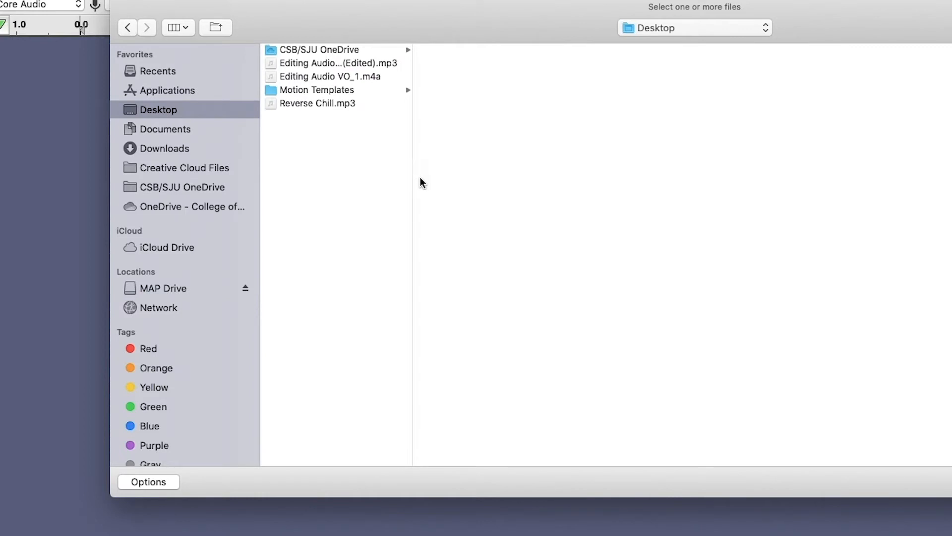
pyautogui.moveTo(413, 177); pyautogui.dragTo(485, 179)
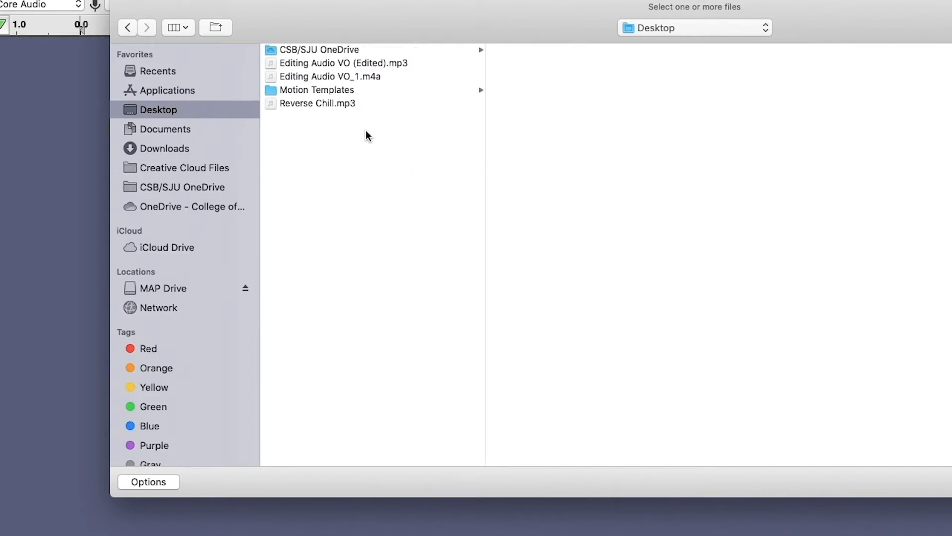
pyautogui.click(324, 63)
pyautogui.keyDown('shift'); pyautogui.click(323, 76); pyautogui.keyUp('shift')
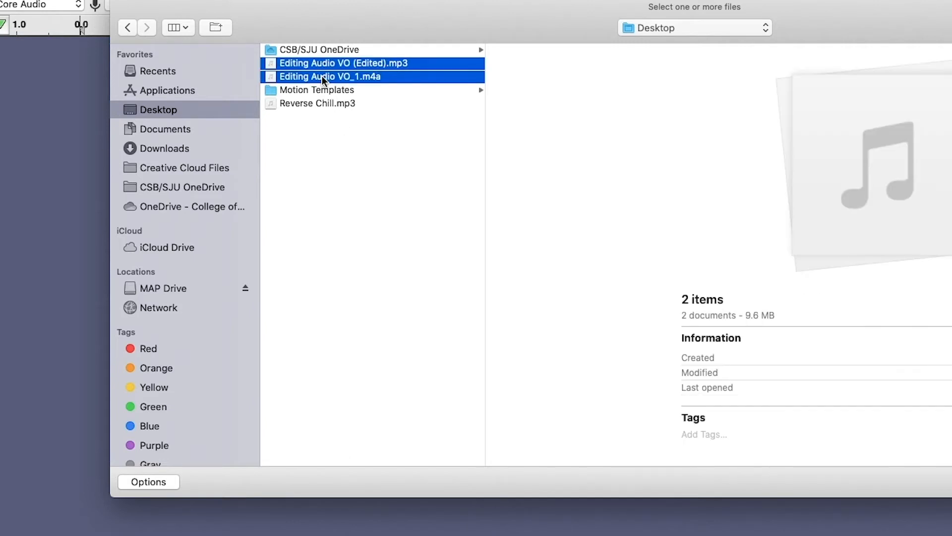
pyautogui.keyDown('super'); pyautogui.click(322, 103); pyautogui.keyUp('super')
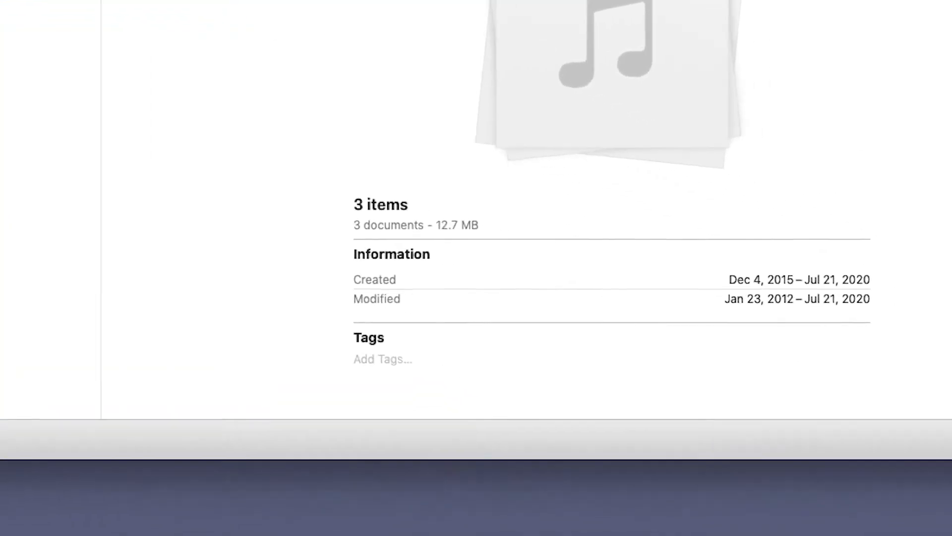
pyautogui.click(726, 350)
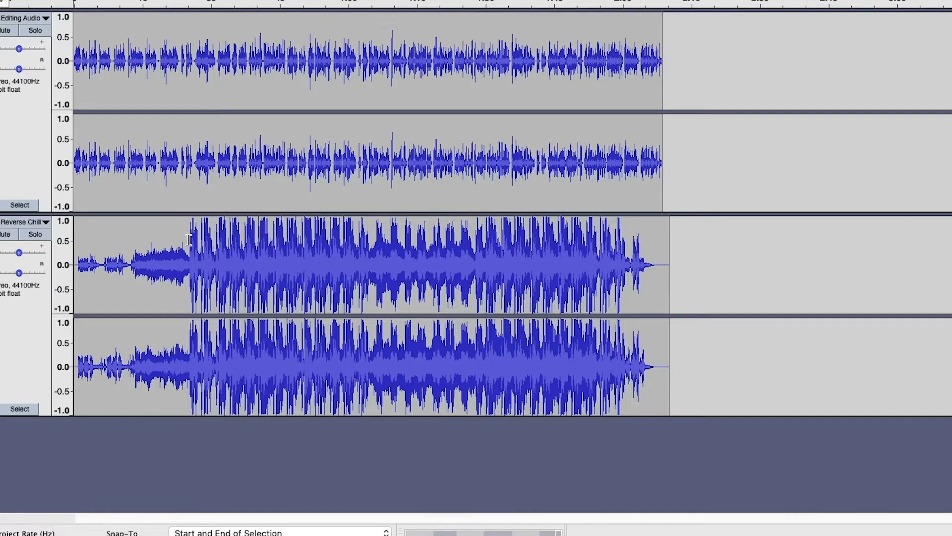
# Select a stretch of Reverse Chill, trim its edges, then place the cursor at 11.514 s.
pyautogui.moveTo(149, 313); pyautogui.dragTo(293, 334)
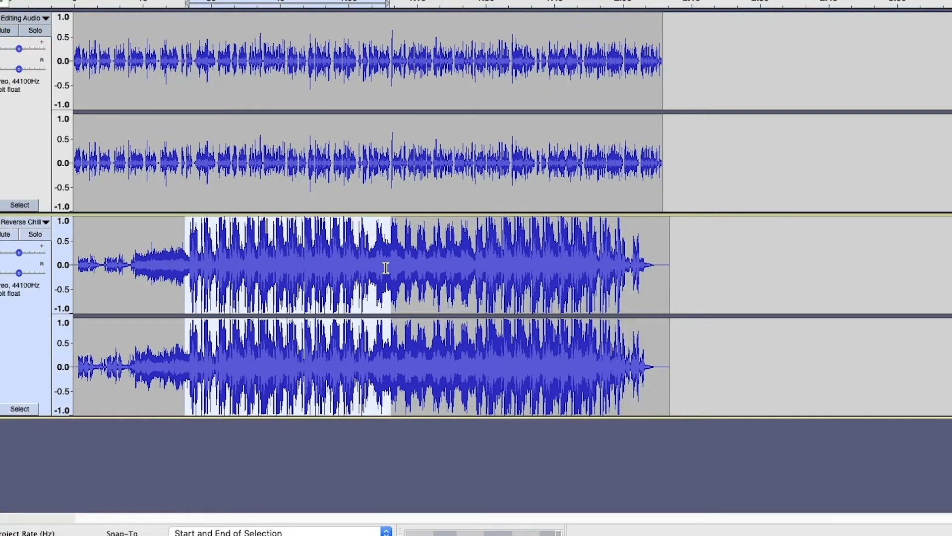
pyautogui.moveTo(387, 232)
pyautogui.mouseDown()
pyautogui.moveTo(338, 234)
pyautogui.moveTo(415, 236)
pyautogui.moveTo(379, 237)
pyautogui.mouseUp()
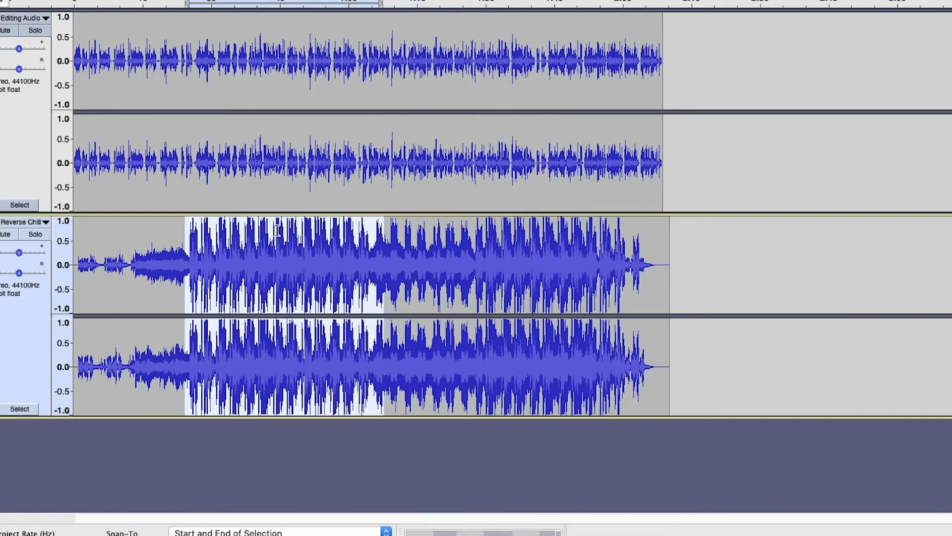
pyautogui.moveTo(191, 232)
pyautogui.mouseDown()
pyautogui.moveTo(147, 234)
pyautogui.moveTo(195, 234)
pyautogui.mouseUp()
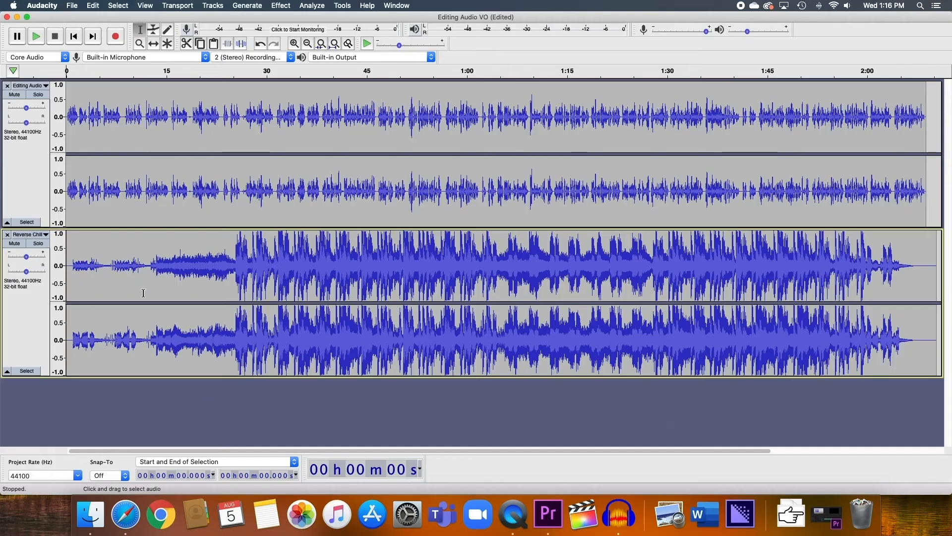
pyautogui.click(144, 293)
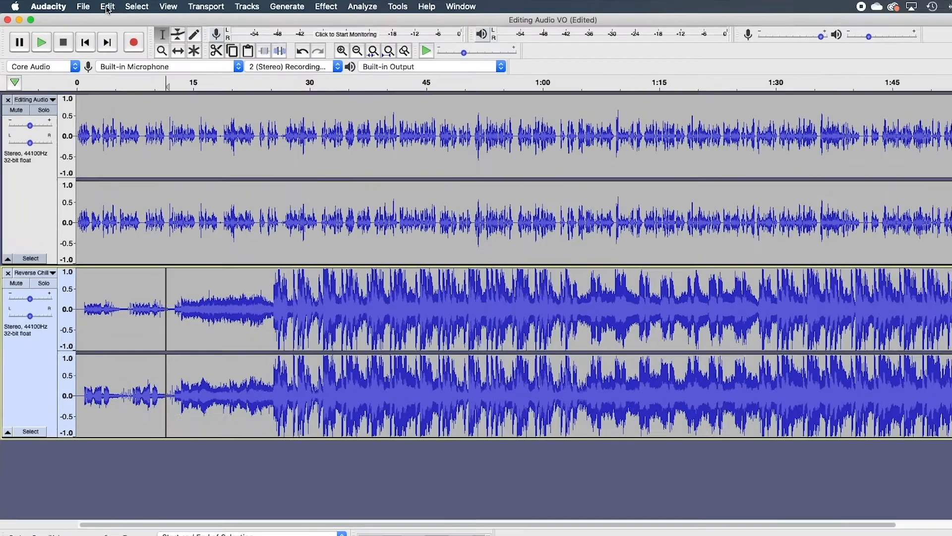
# Split the Reverse Chill track at the cursor with Edit > Clip Boundaries > Split.
pyautogui.click(92, 5)
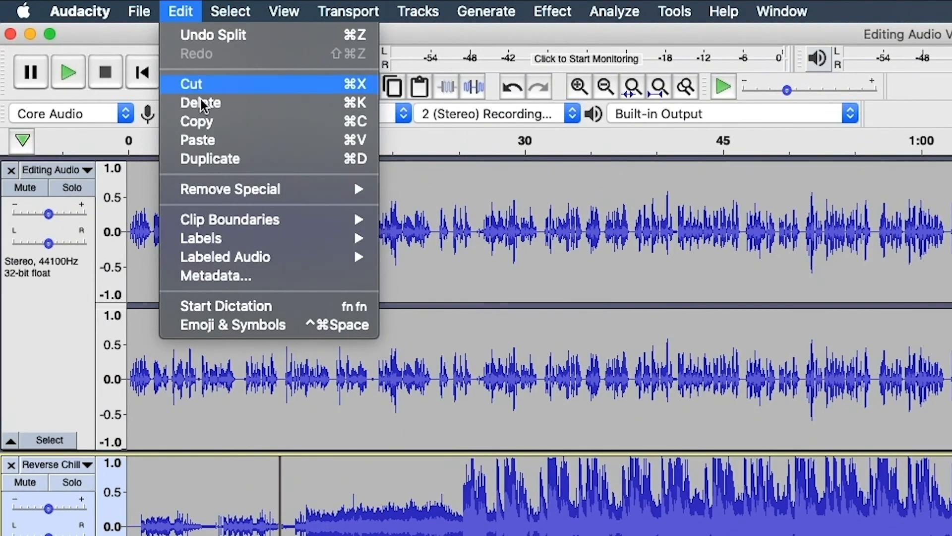
pyautogui.moveTo(268, 223)
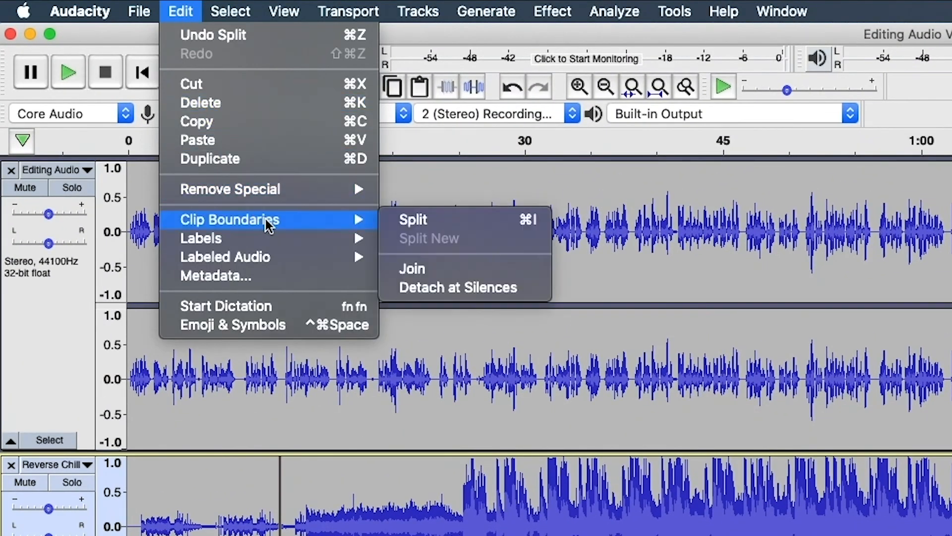
pyautogui.click(435, 229)
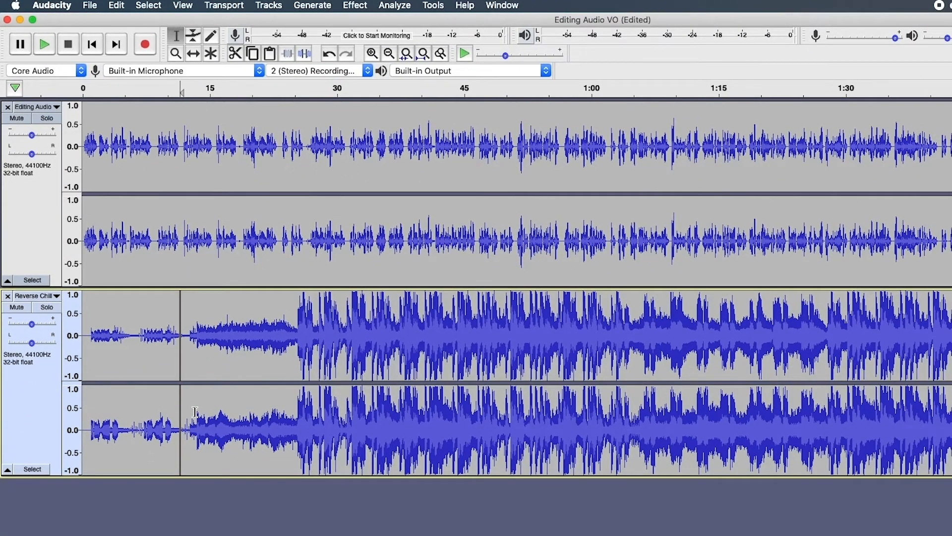
# With the Time Shift tool, slide the second Reverse Chill clip later in time.
pyautogui.click(193, 59)
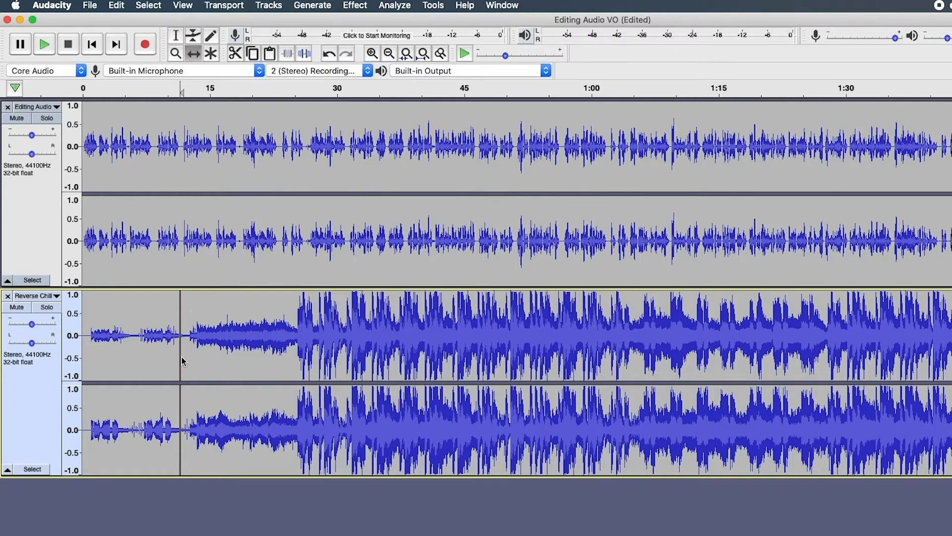
pyautogui.moveTo(210, 458); pyautogui.dragTo(304, 461)
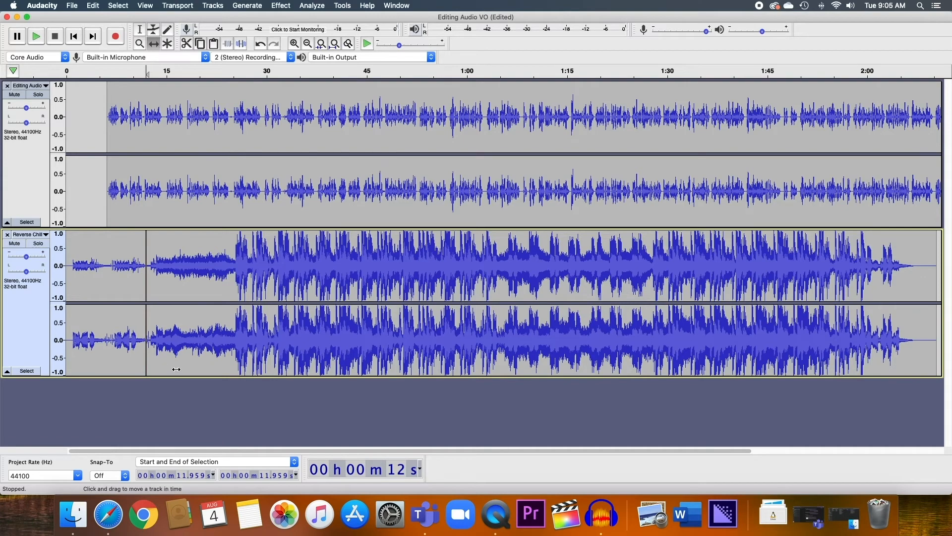
pyautogui.moveTo(180, 369); pyautogui.dragTo(316, 373)
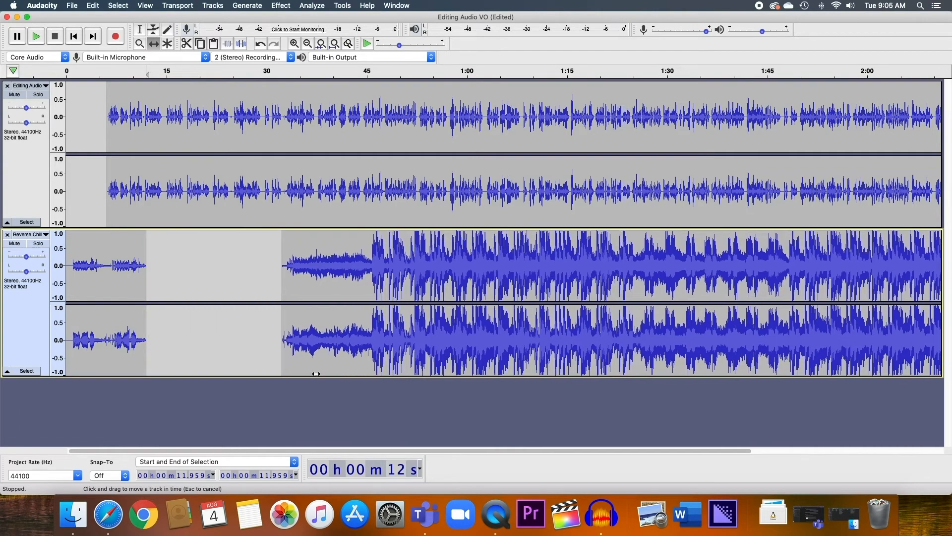
# Set the cursor at 50.2 s and drag the voice-over clip later on the timeline.
pyautogui.hscroll(5, 292, 364)
pyautogui.hscroll(-4, 285, 361)
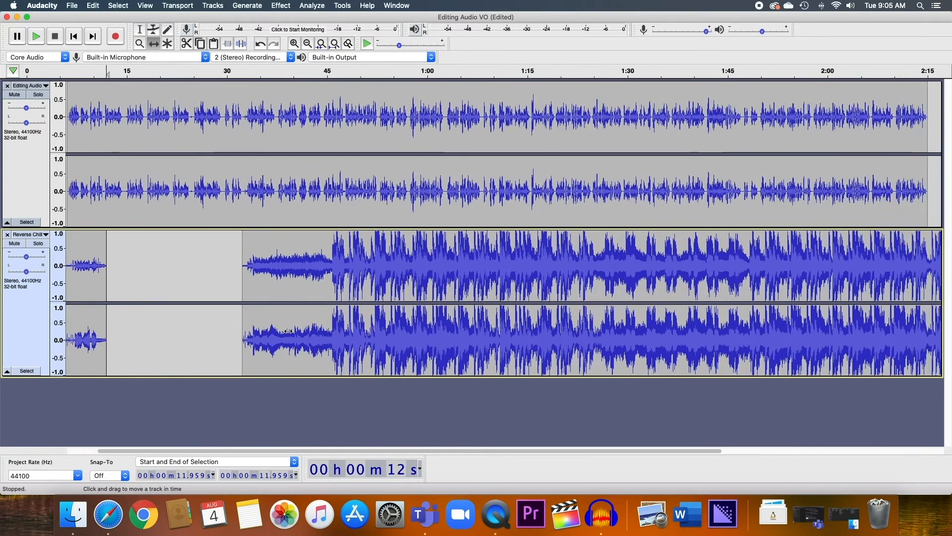
pyautogui.click(140, 29)
pyautogui.click(361, 214)
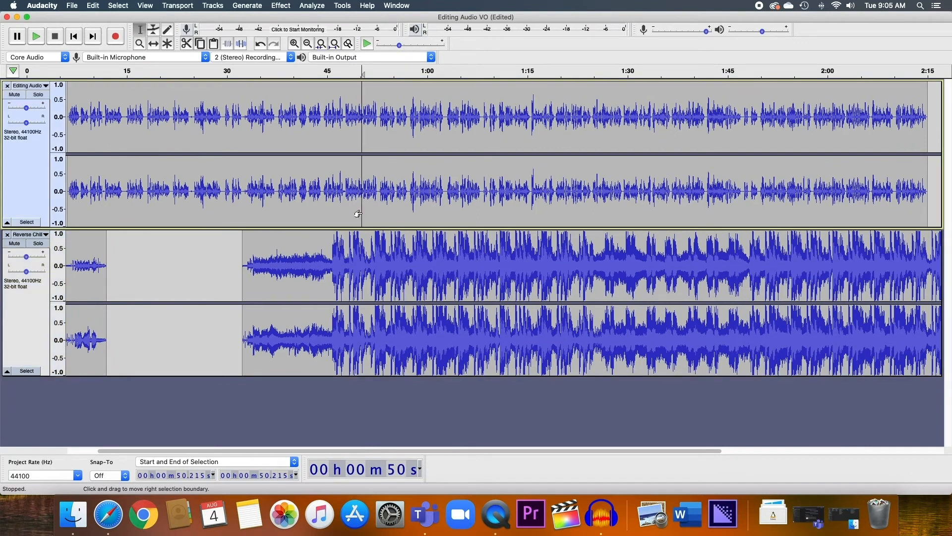
pyautogui.press('F5')
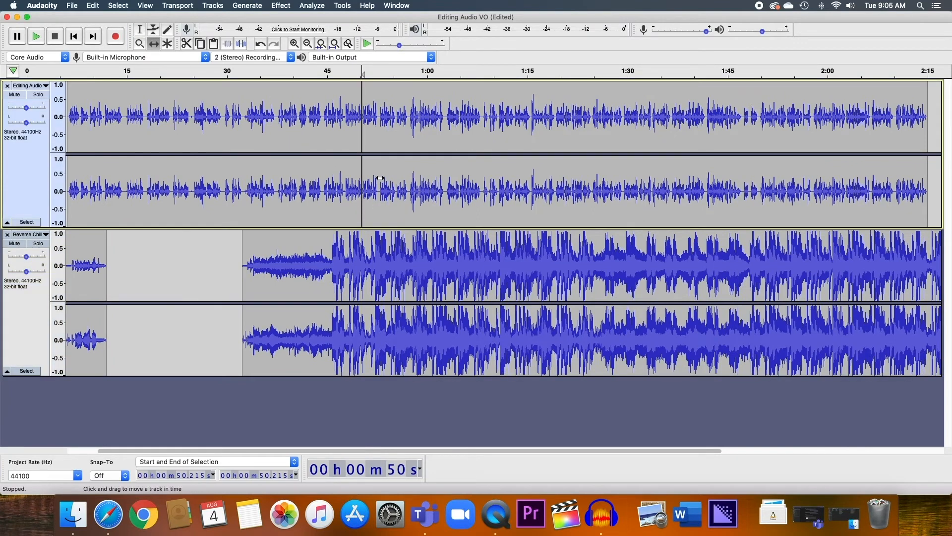
pyautogui.moveTo(408, 215); pyautogui.dragTo(519, 224)
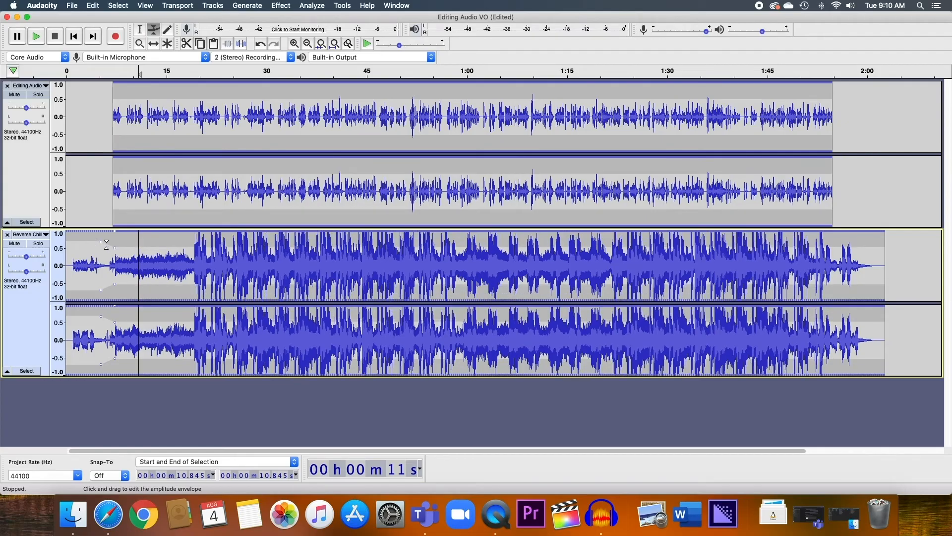
# Pull the Reverse Chill volume envelope down with points near its end and start.
pyautogui.moveTo(825, 254); pyautogui.dragTo(824, 256)
pyautogui.click(838, 256)
pyautogui.hscroll(1, 838, 256)
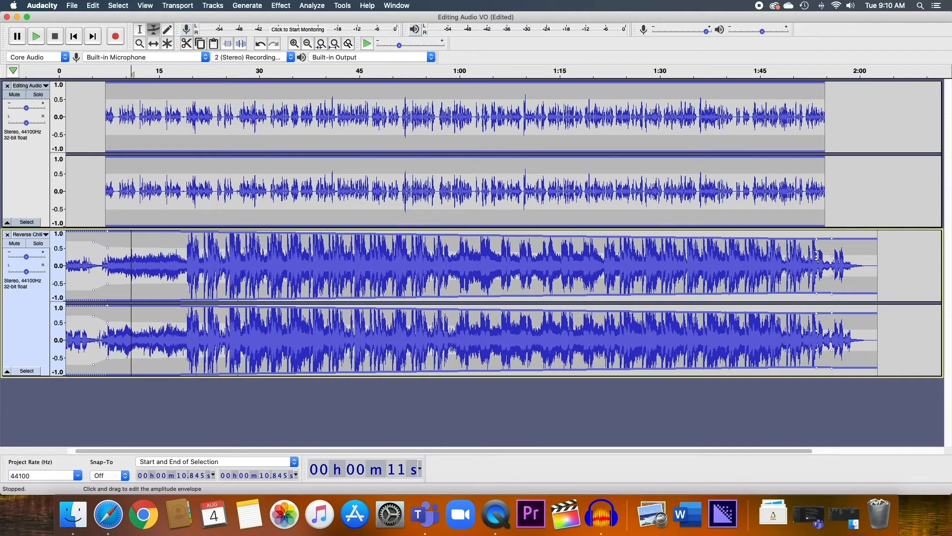
pyautogui.moveTo(818, 255); pyautogui.dragTo(818, 268)
pyautogui.moveTo(818, 265); pyautogui.dragTo(819, 247)
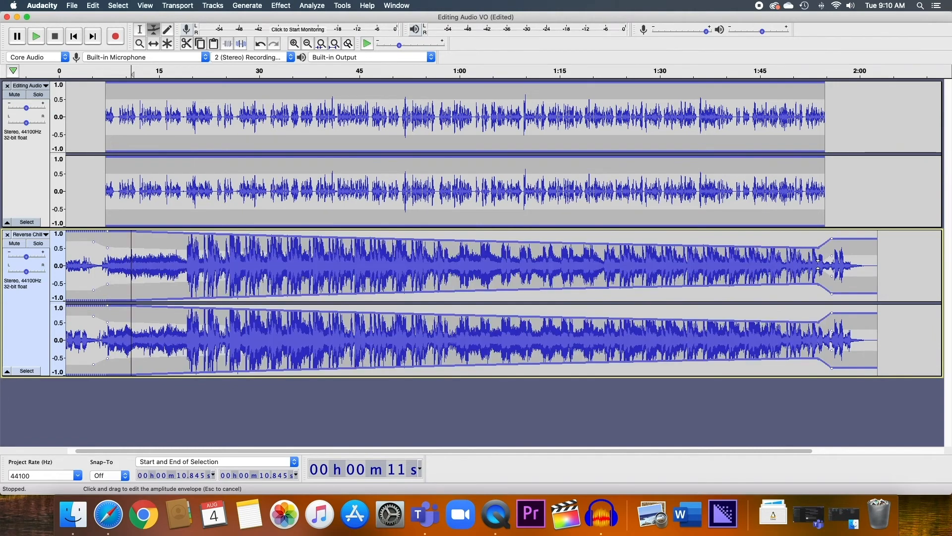
pyautogui.moveTo(106, 247); pyautogui.dragTo(104, 256)
pyautogui.moveTo(110, 362); pyautogui.dragTo(110, 360)
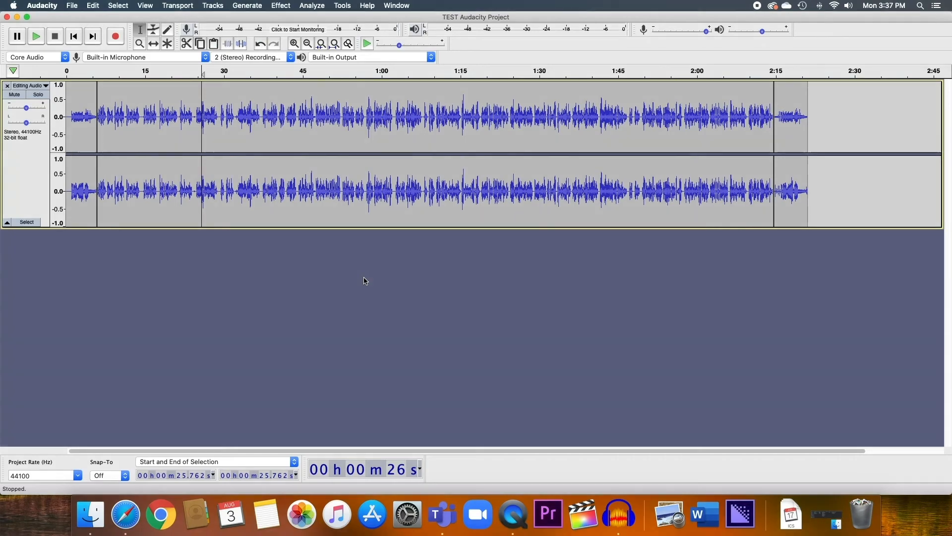
# Start Export Audio and name the file 'Audacit Voice Over'.
pyautogui.click(72, 6)
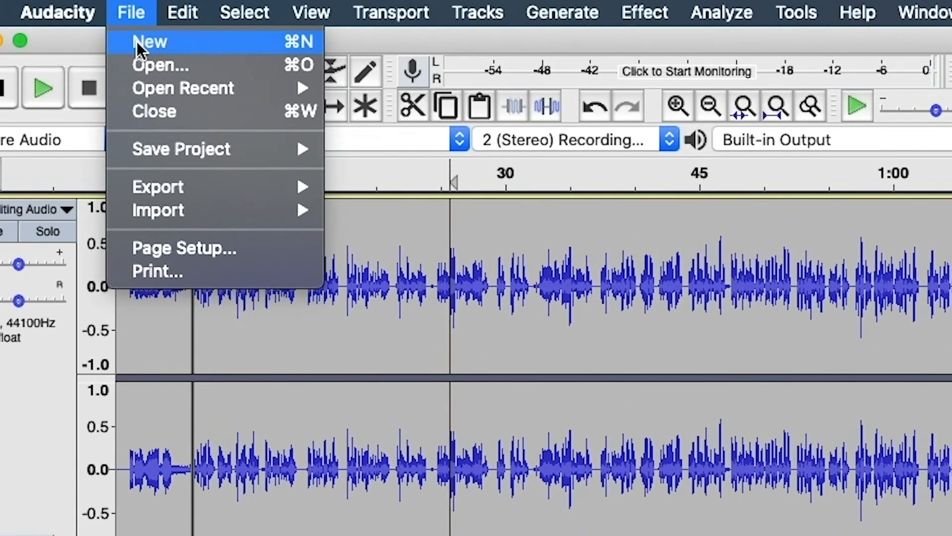
pyautogui.moveTo(161, 177)
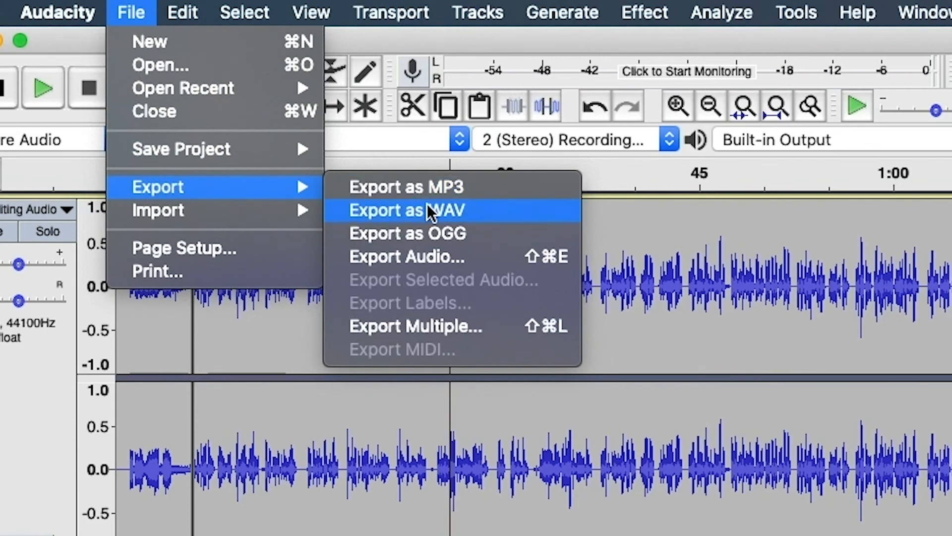
pyautogui.click(419, 254)
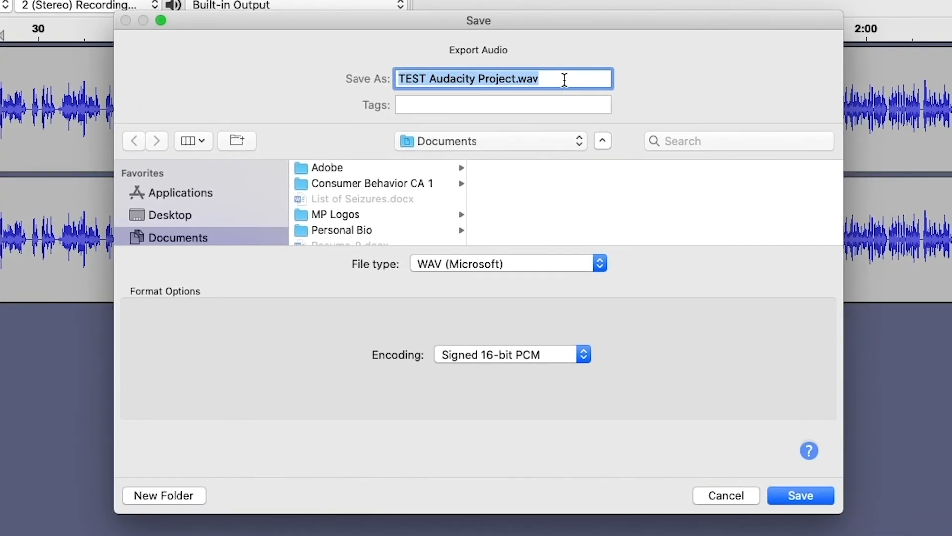
pyautogui.press('BackSpace')
pyautogui.write('Audaci')
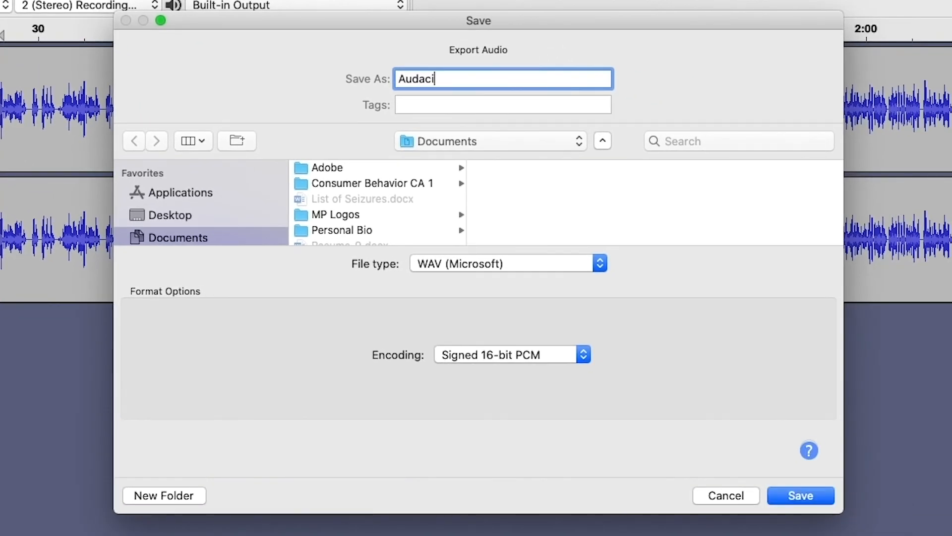
pyautogui.write('t Voice Over')
# Set the file type to MP3 Files and save the export to MAP Drive.
pyautogui.click(598, 261)
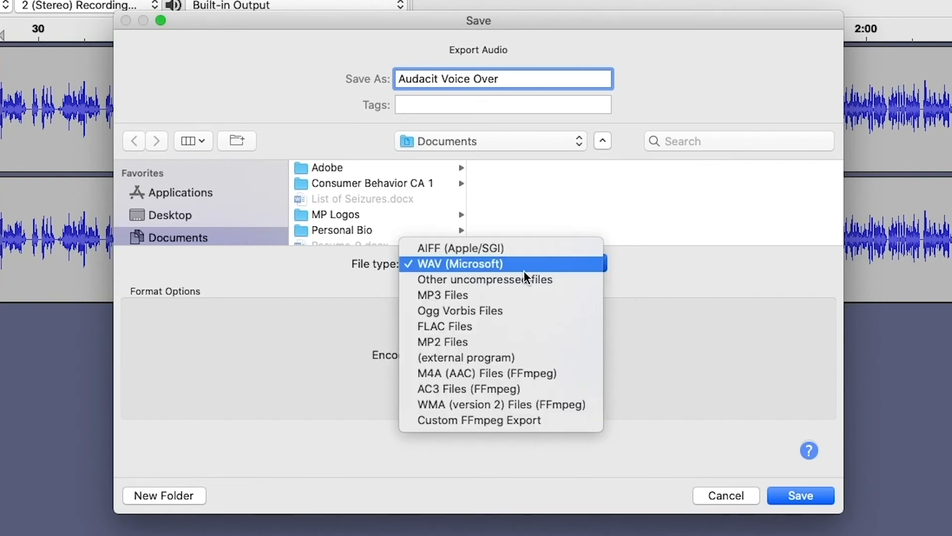
pyautogui.click(465, 295)
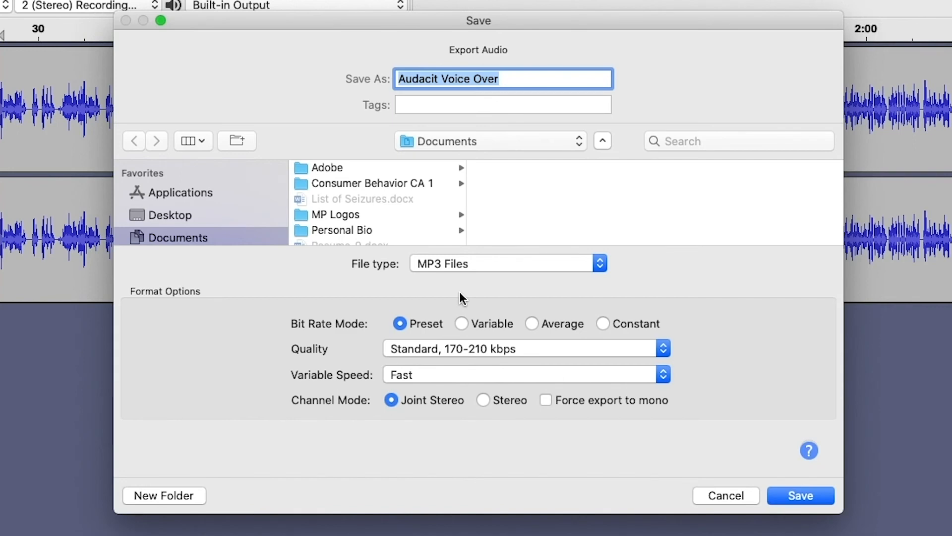
pyautogui.scroll(-10, 181, 211)
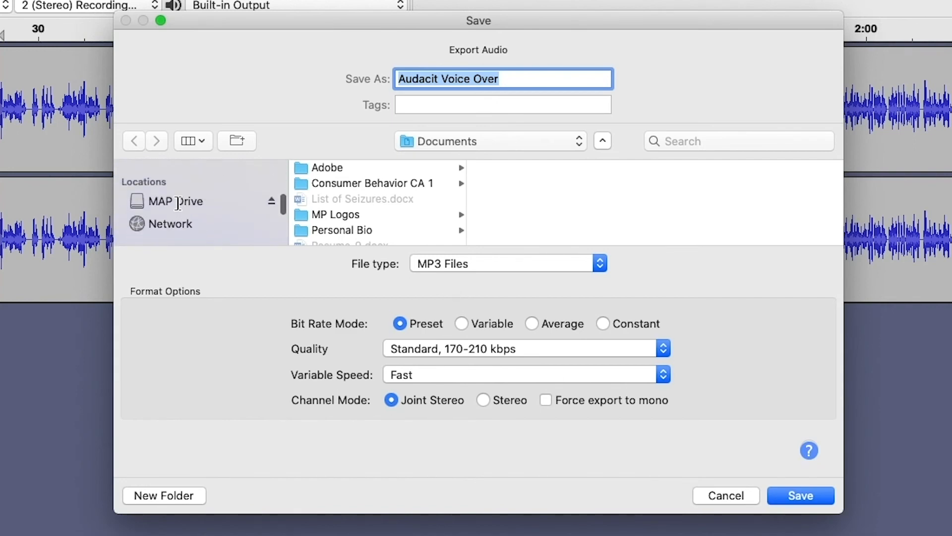
pyautogui.click(179, 202)
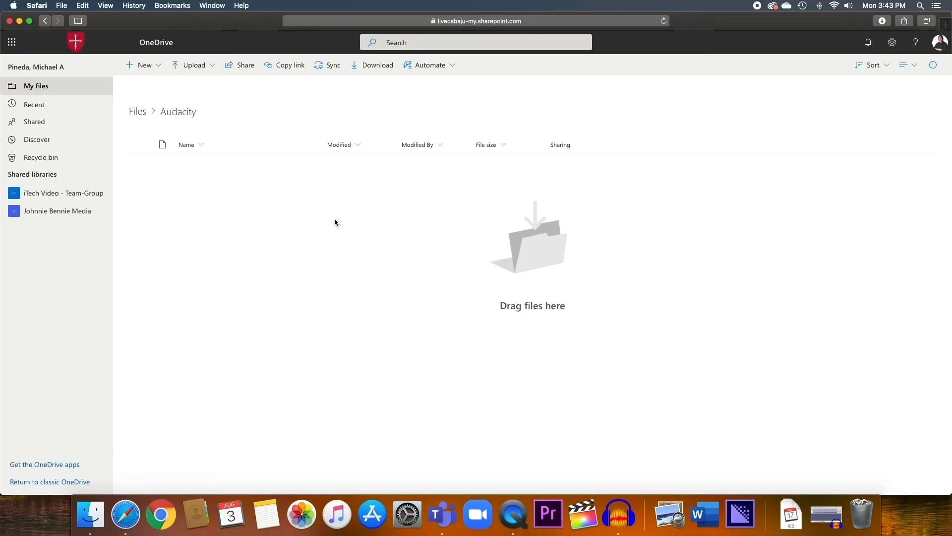
# Upload Reverse Chill.mp3 and the other three audio files from Finder into OneDrive's Audacity folder, then dismiss the link panel.
pyautogui.click(90, 514)
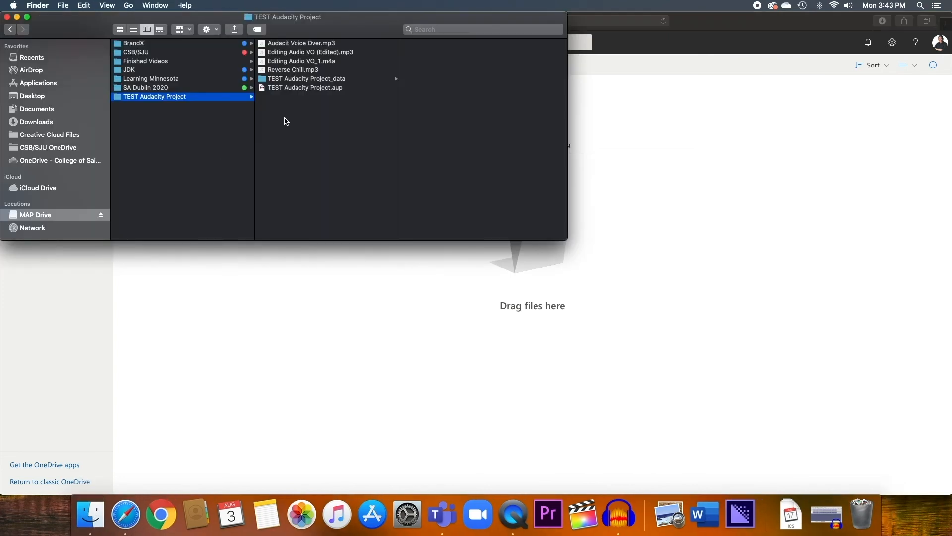
pyautogui.click(296, 73)
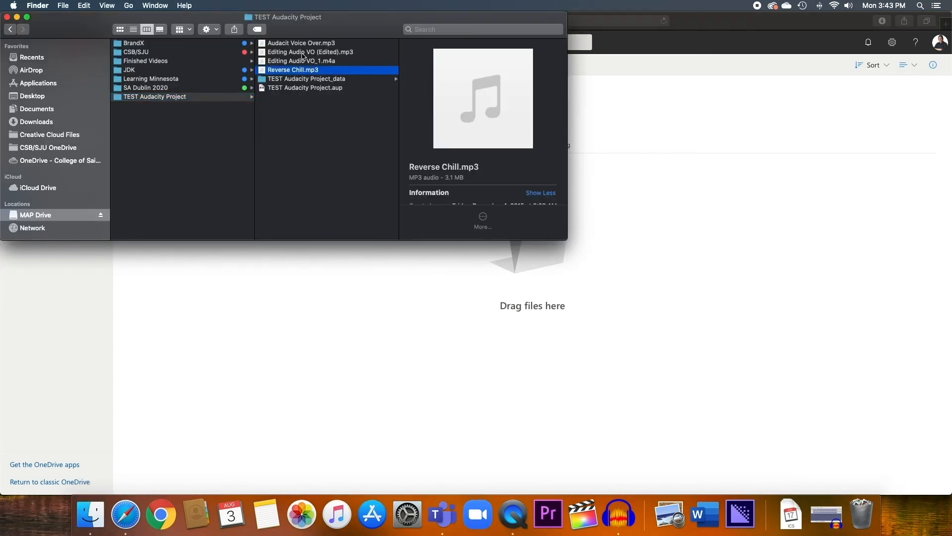
pyautogui.keyDown('shift'); pyautogui.click(304, 45); pyautogui.keyUp('shift')
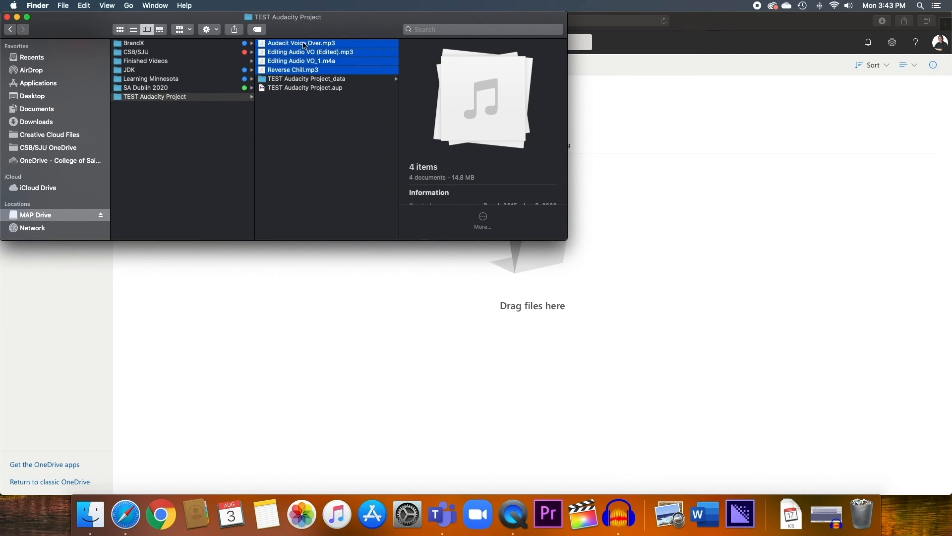
pyautogui.moveTo(286, 45); pyautogui.dragTo(653, 273)
pyautogui.click(649, 269)
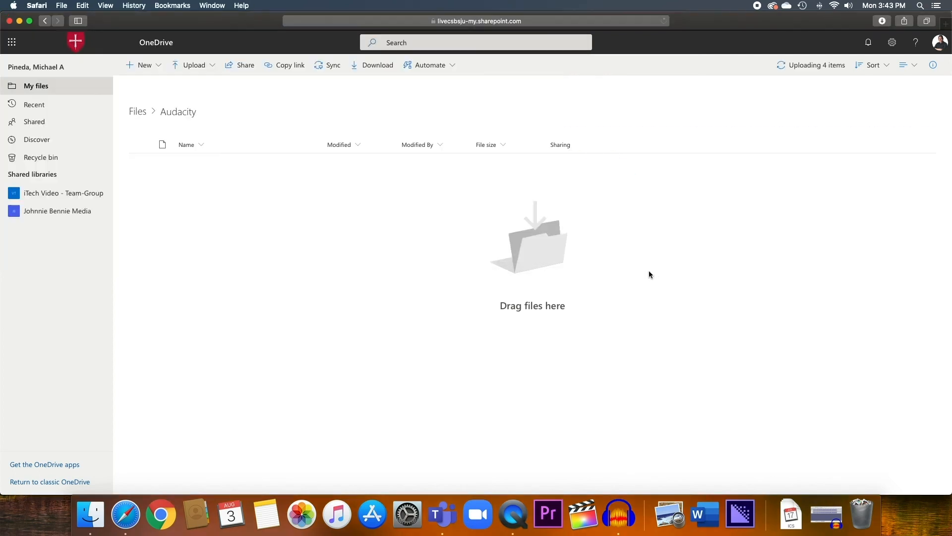
pyautogui.moveTo(292, 167)
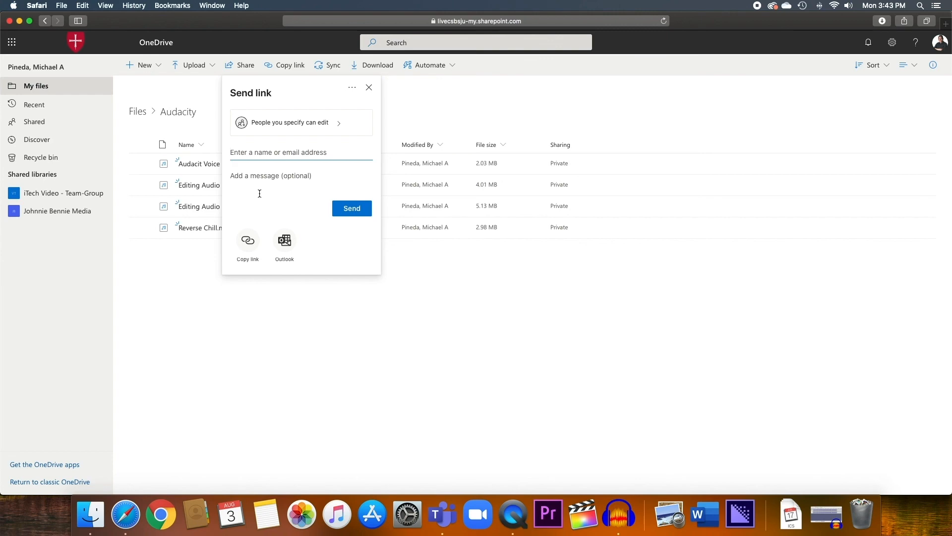
pyautogui.click(369, 88)
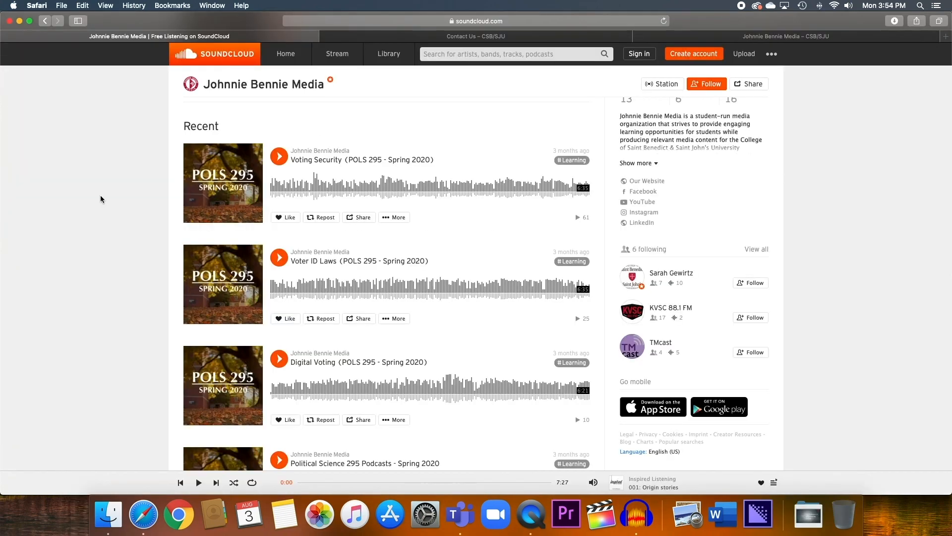
# Scroll the SoundCloud profile's Recent tracks down to The Realist Report - Hong Kong and Bennies In Business Episode 2.
pyautogui.scroll(-4, 100, 199)
pyautogui.scroll(-3, 101, 199)
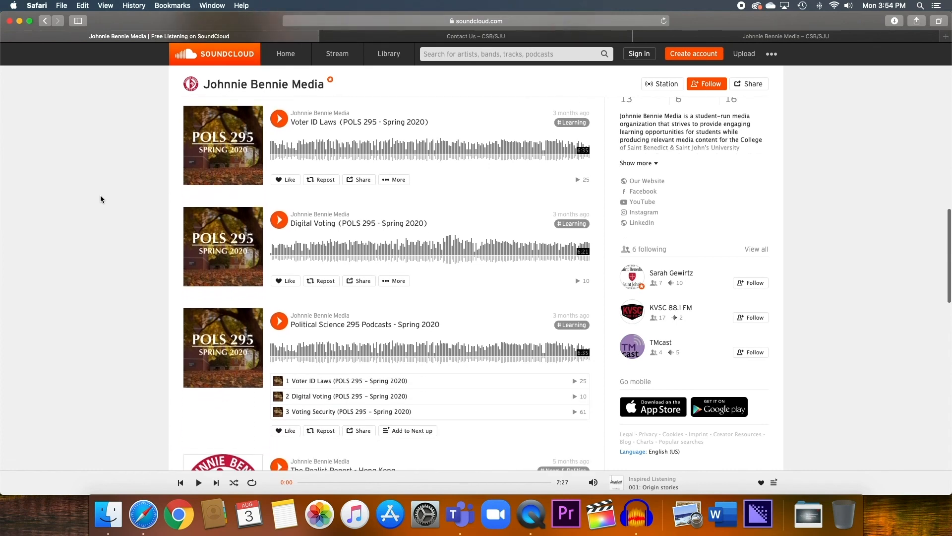
pyautogui.scroll(-3, 100, 199)
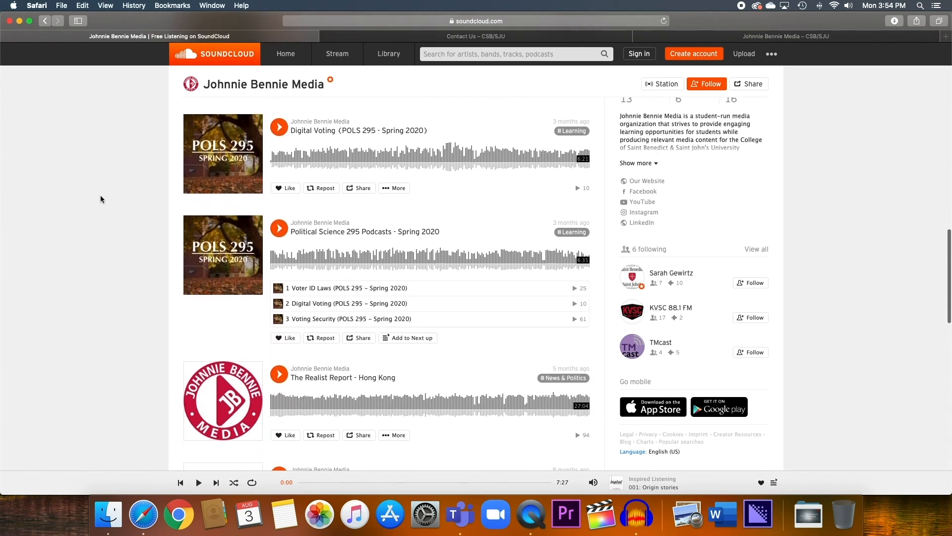
pyautogui.scroll(-1, 100, 199)
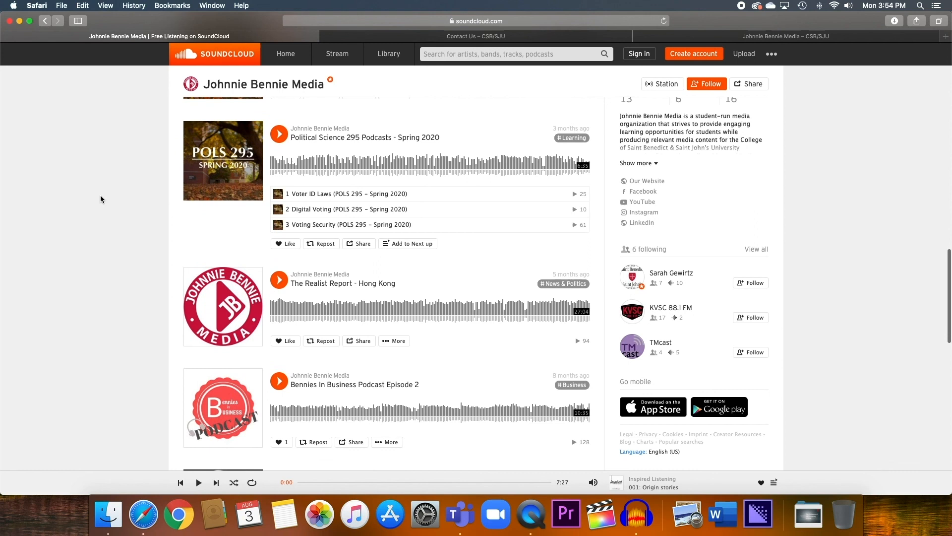